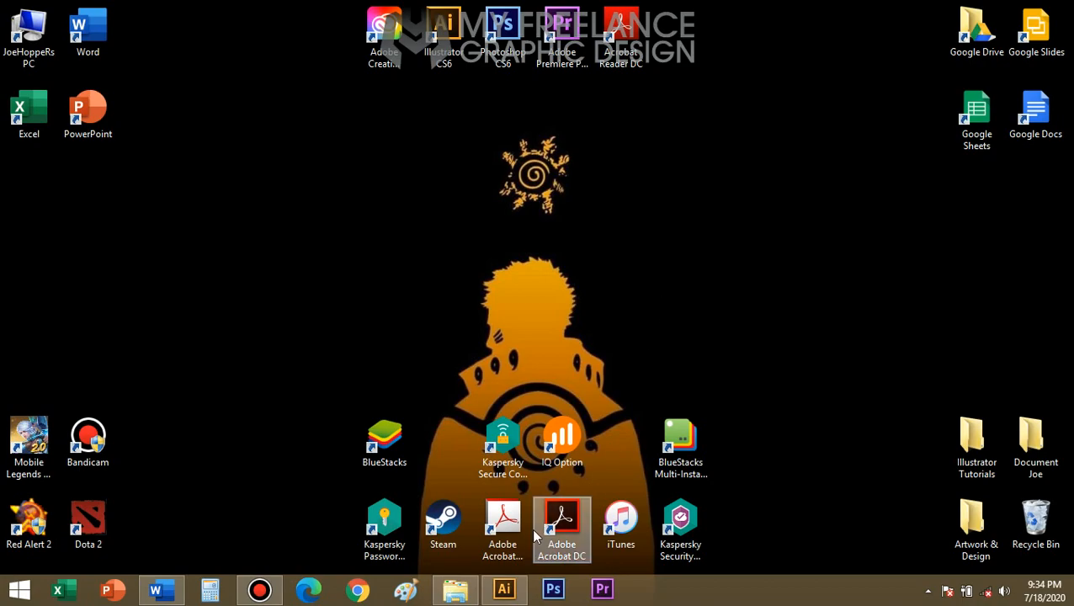
Switch to Illustrator and paste the copied privacy policy text into the blank document.
{"action": "left_click", "coordinate": [509, 590]}
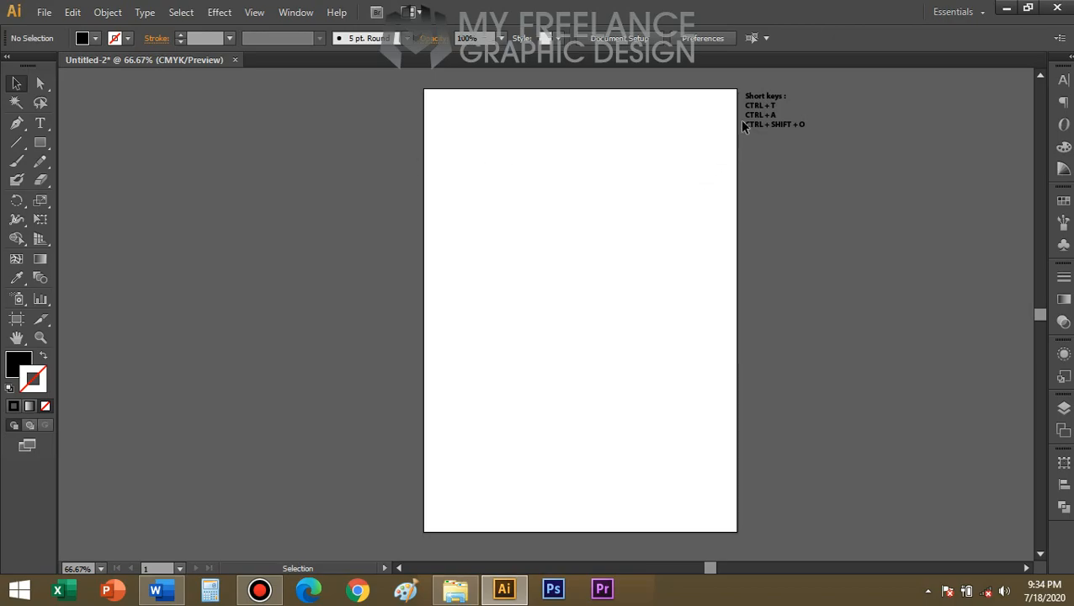
{"action": "left_click", "coordinate": [780, 107]}
{"action": "left_click", "coordinate": [791, 132]}
{"action": "key", "text": "ctrl+v"}
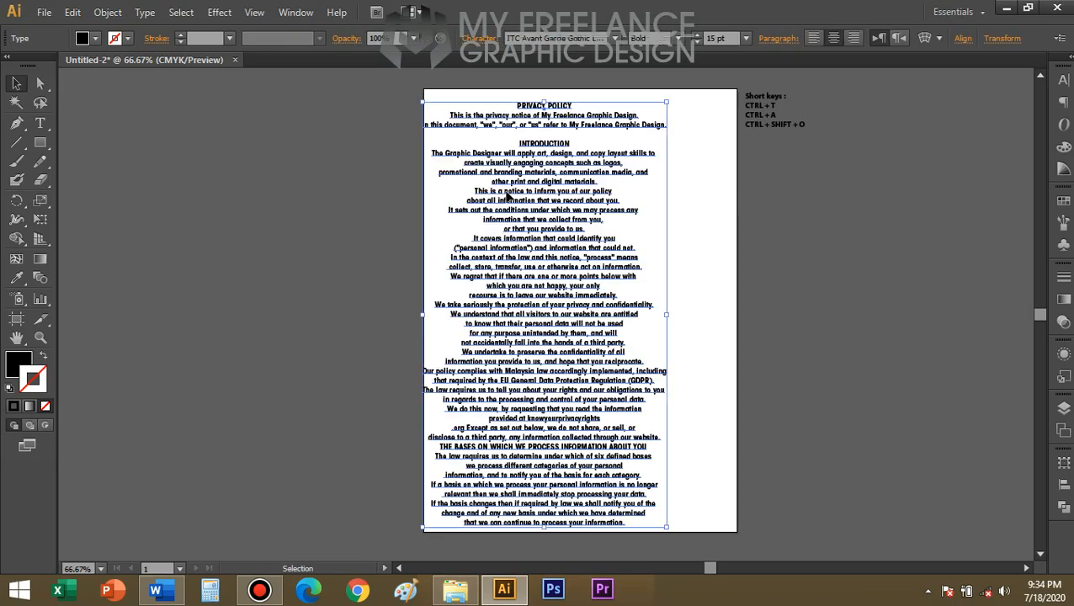
Centre the privacy policy text block horizontally and vertically on the artboard.
{"action": "left_click_drag", "start_coordinate": [539, 210], "coordinate": [579, 221]}
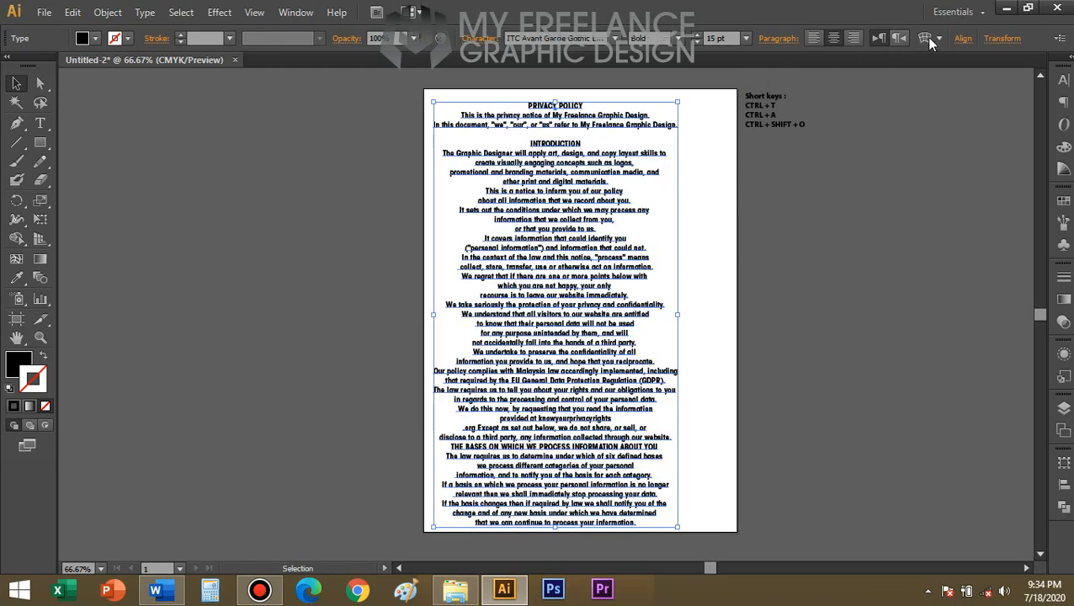
{"action": "left_click", "coordinate": [963, 38]}
{"action": "left_click", "coordinate": [947, 168]}
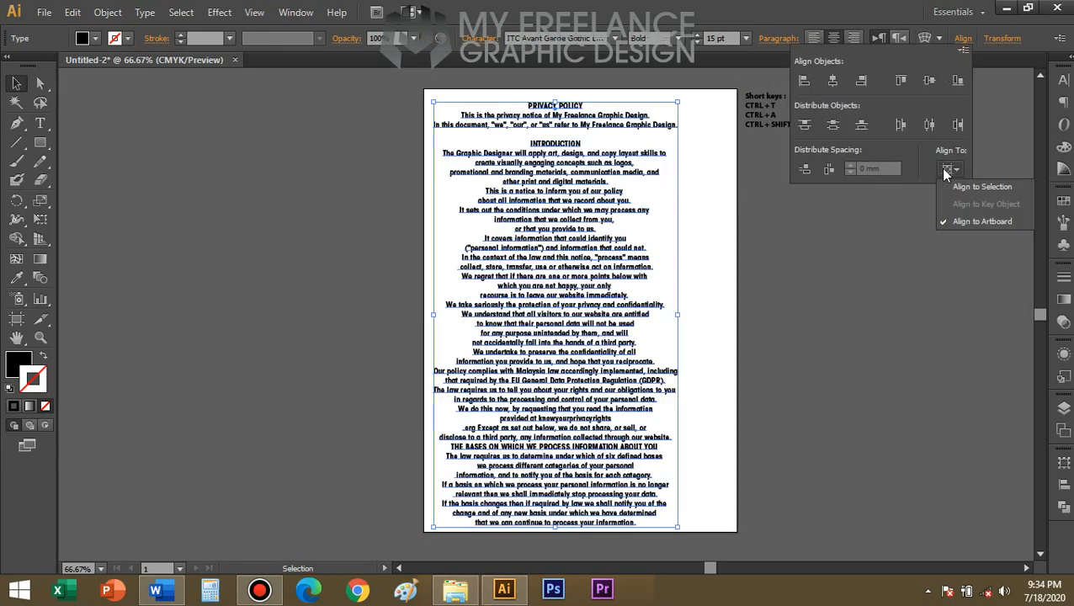
{"action": "left_click", "coordinate": [927, 80]}
{"action": "left_click", "coordinate": [832, 80]}
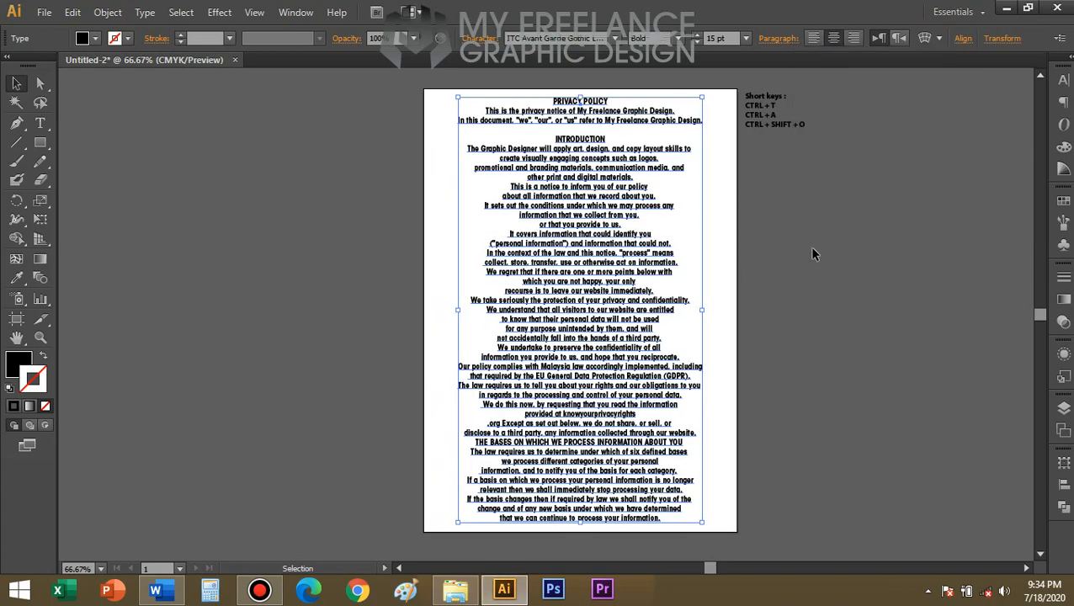
{"action": "left_click", "coordinate": [809, 246]}
Show the character settings and change the privacy policy text's font family to ITC Avant Garde Gothic LT.
{"action": "scroll", "coordinate": [678, 263], "scroll_direction": "right", "scroll_amount": 2}
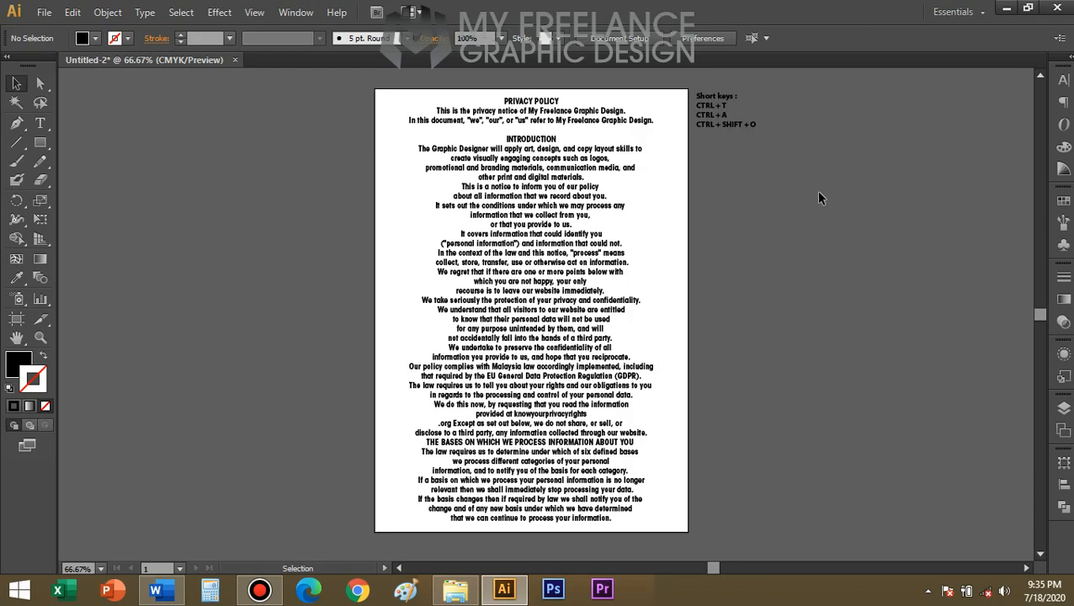
{"action": "left_click", "coordinate": [724, 108]}
{"action": "key", "text": "ctrl+equal"}
{"action": "key", "text": "ctrl+equal"}
{"action": "key", "text": "ctrl+minus"}
{"action": "scroll", "coordinate": [717, 168], "scroll_direction": "down", "scroll_amount": 1}
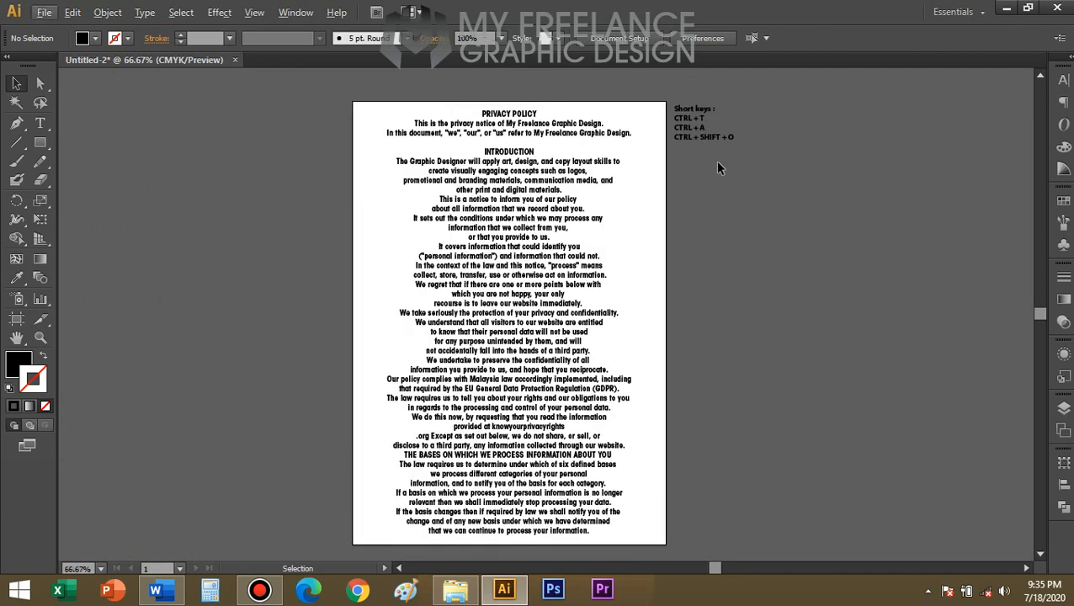
{"action": "key", "text": "ctrl+t"}
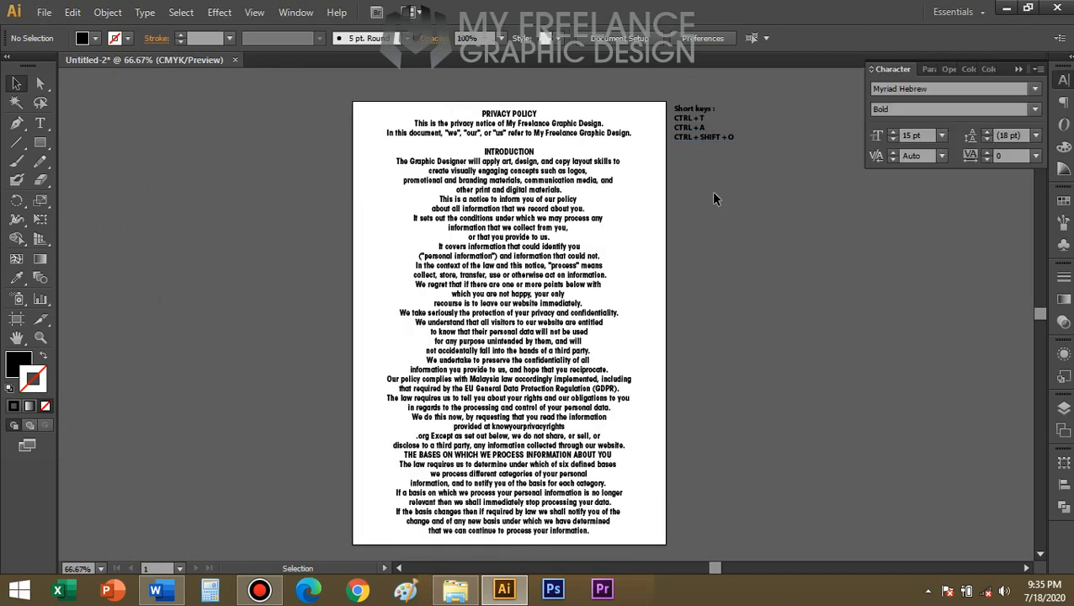
{"action": "key", "text": "ctrl+a"}
{"action": "left_click", "coordinate": [944, 87]}
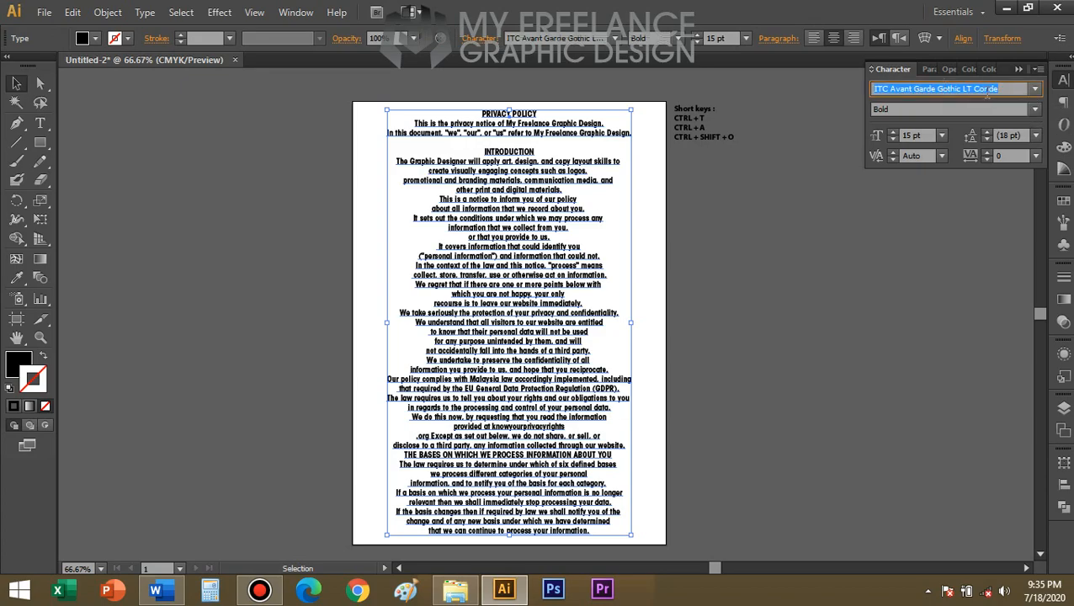
{"action": "key", "text": "Up"}
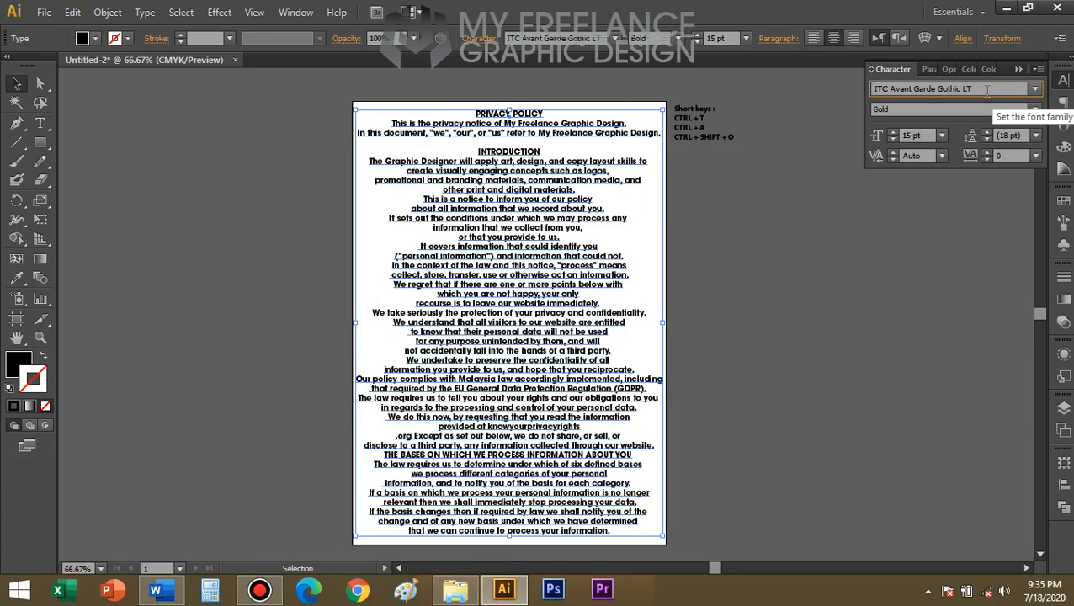
{"action": "left_click", "coordinate": [855, 235]}
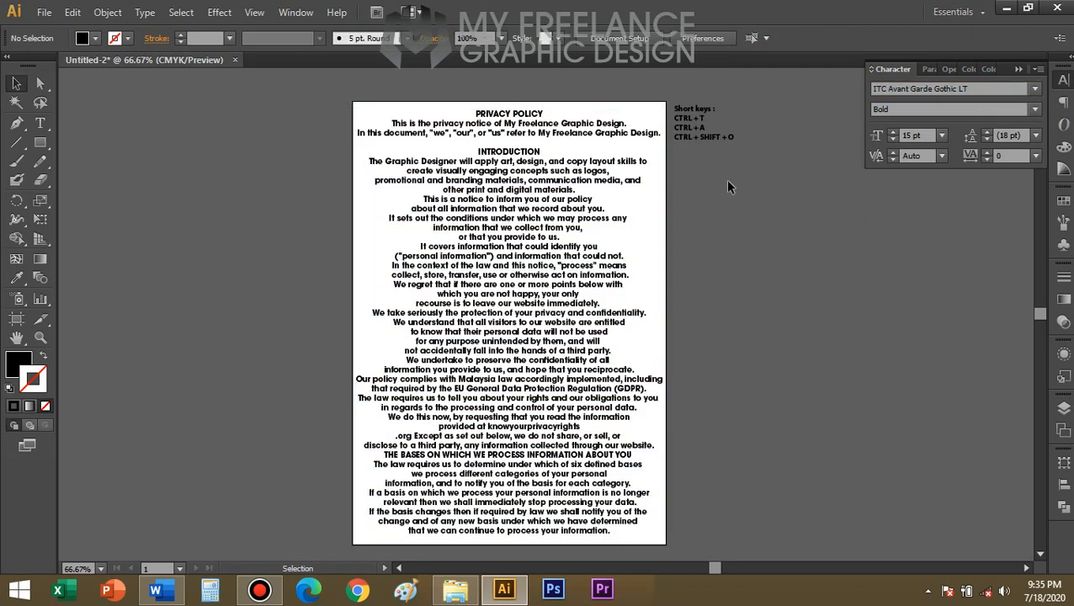
{"action": "left_click", "coordinate": [711, 141]}
{"action": "left_click_drag", "start_coordinate": [711, 141], "coordinate": [725, 220]}
{"action": "key", "text": "t"}
{"action": "left_click", "coordinate": [725, 220]}
{"action": "key", "text": "ctrl+a"}
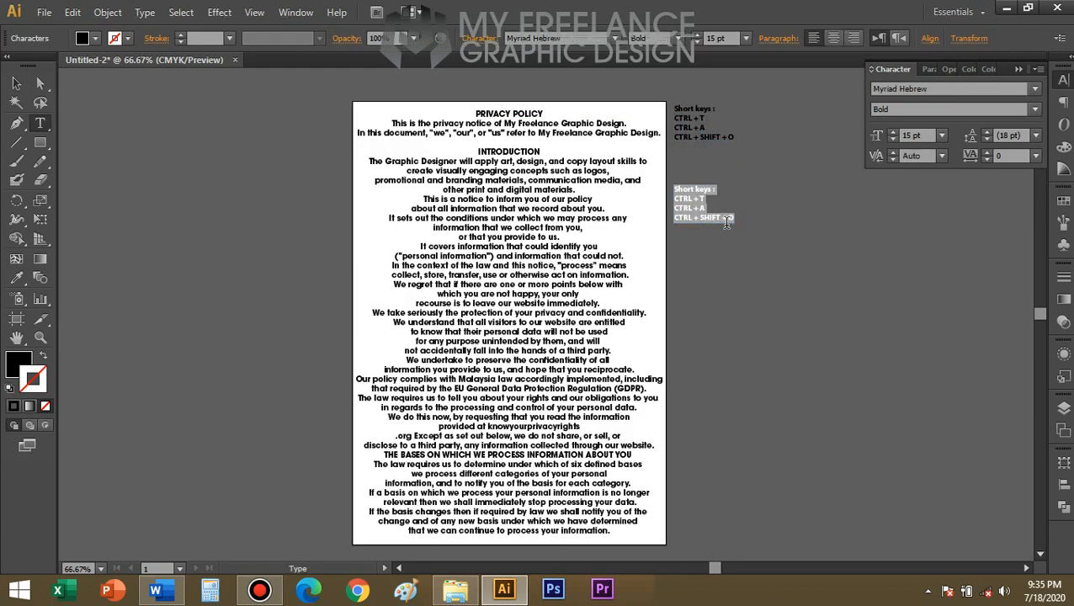
{"action": "type", "text": "DOWN"}
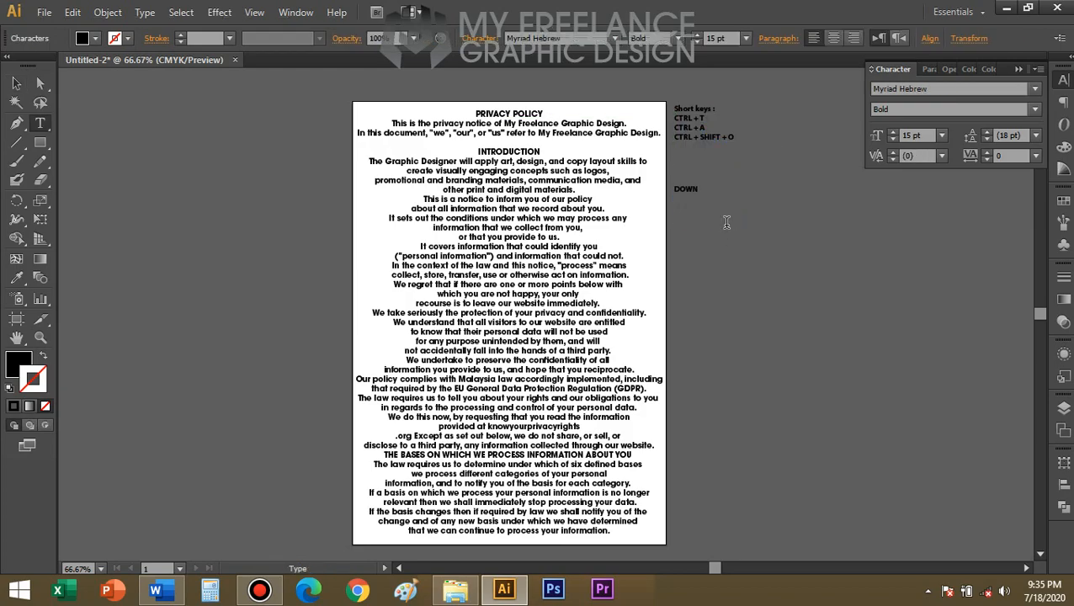
{"action": "type", "text": "LOAD FONT DI"}
{"action": "key", "text": "Return"}
{"action": "type", "text": "WWW"}
{"action": "key", "text": "BackSpace"}
{"action": "type", "text": ".DAFONT.COM"}
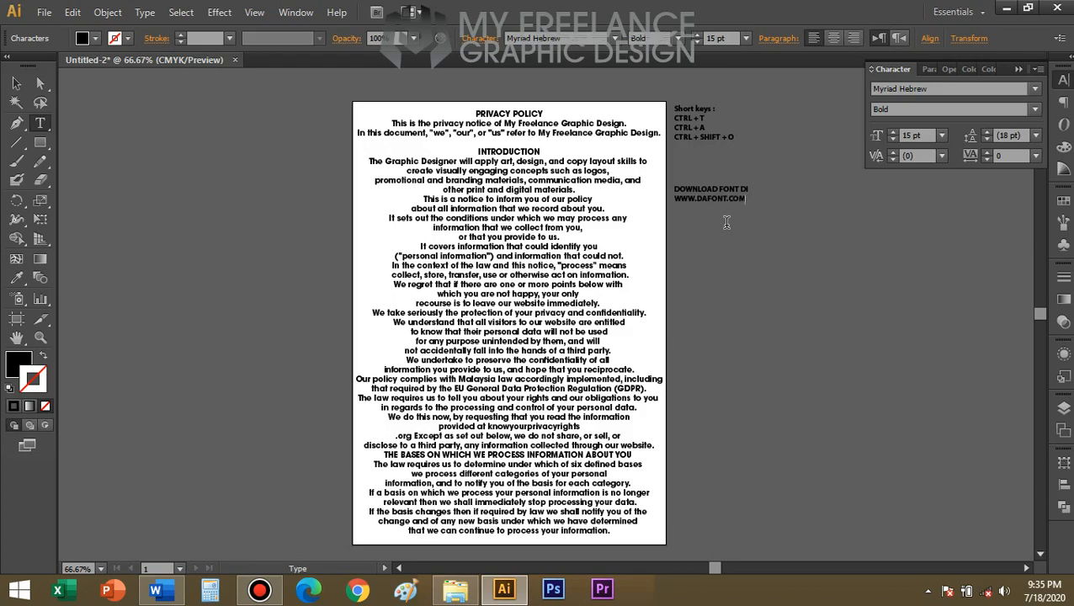
{"action": "type", "text": "WWW"}
{"action": "type", "text": ".FREEO"}
{"action": "type", "text": "NTS"}
{"action": "type", "text": "F"}
{"action": "type", "text": ".COM"}
{"action": "left_click", "coordinate": [18, 84]}
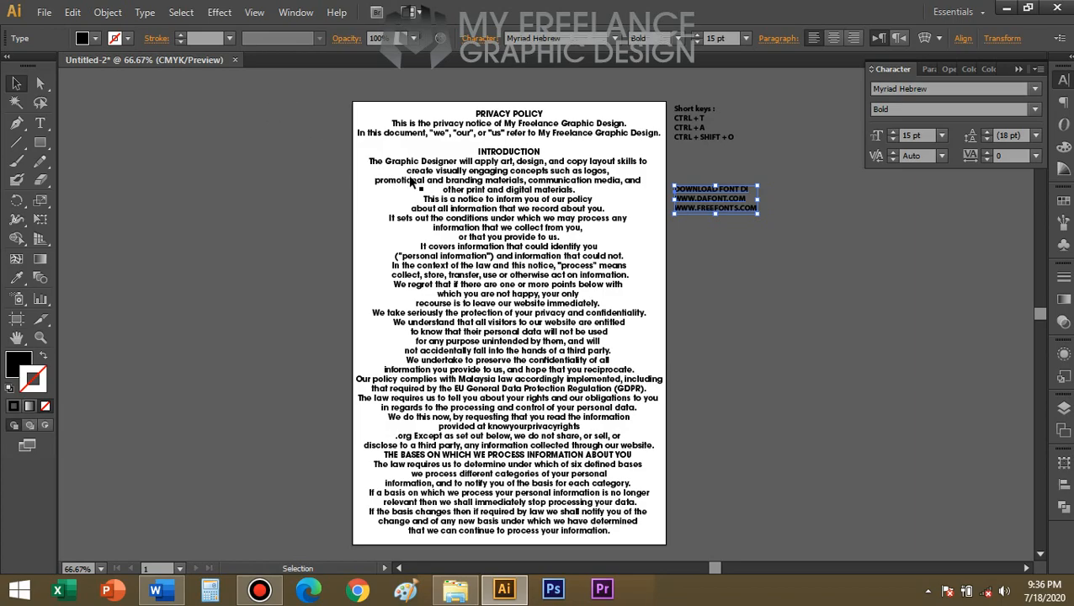
Try converting the privacy policy text block to outlines and undo the conversion.
{"action": "left_click", "coordinate": [378, 90]}
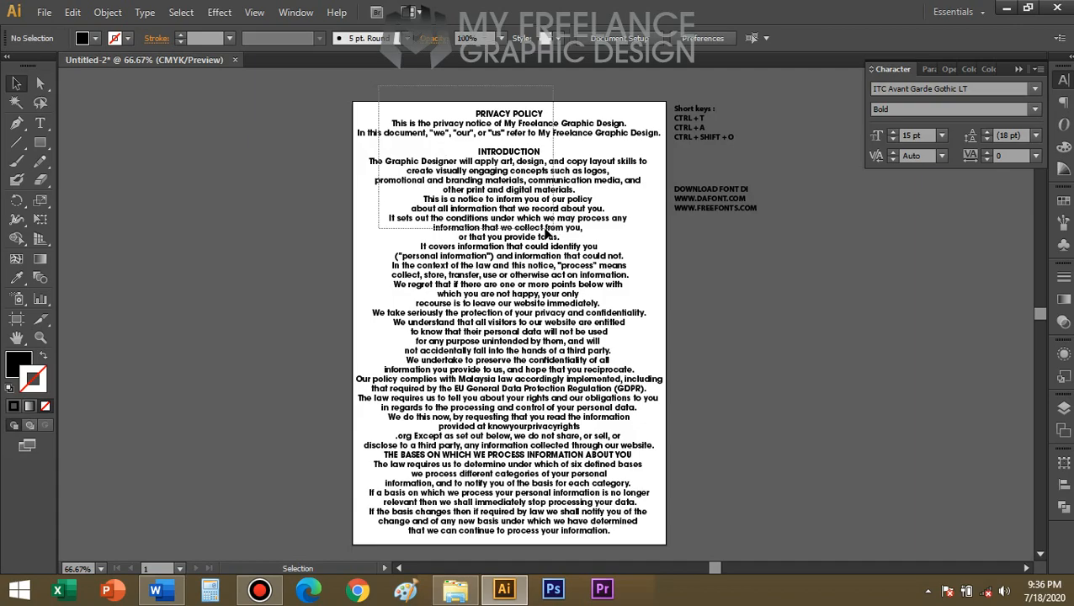
{"action": "left_click", "coordinate": [551, 220]}
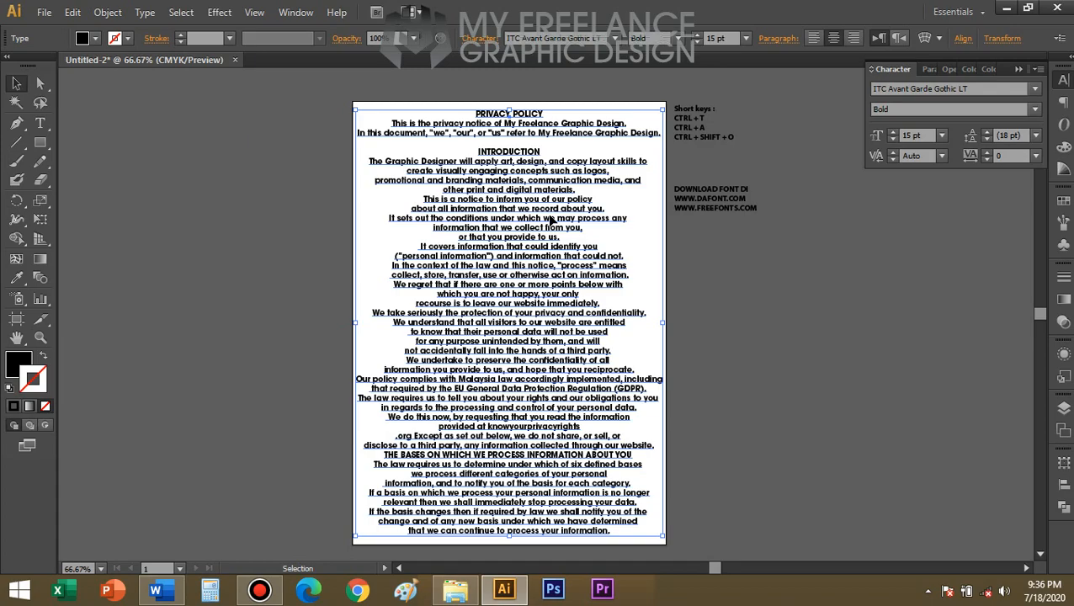
{"action": "key", "text": "ctrl+shift+o"}
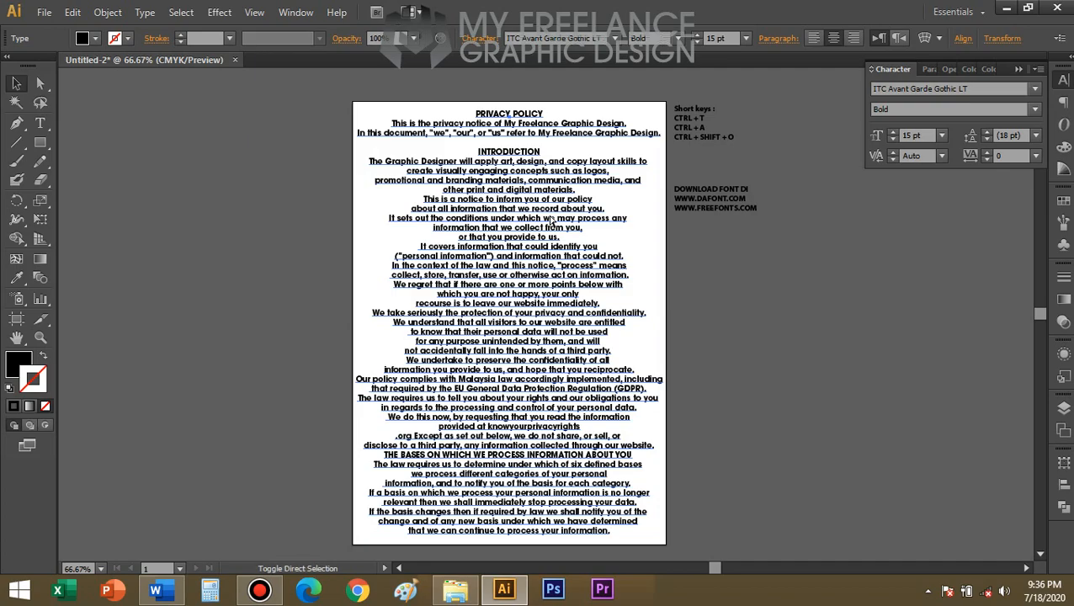
{"action": "key", "text": "ctrl+z"}
{"action": "right_click", "coordinate": [523, 175]}
{"action": "left_click", "coordinate": [581, 279]}
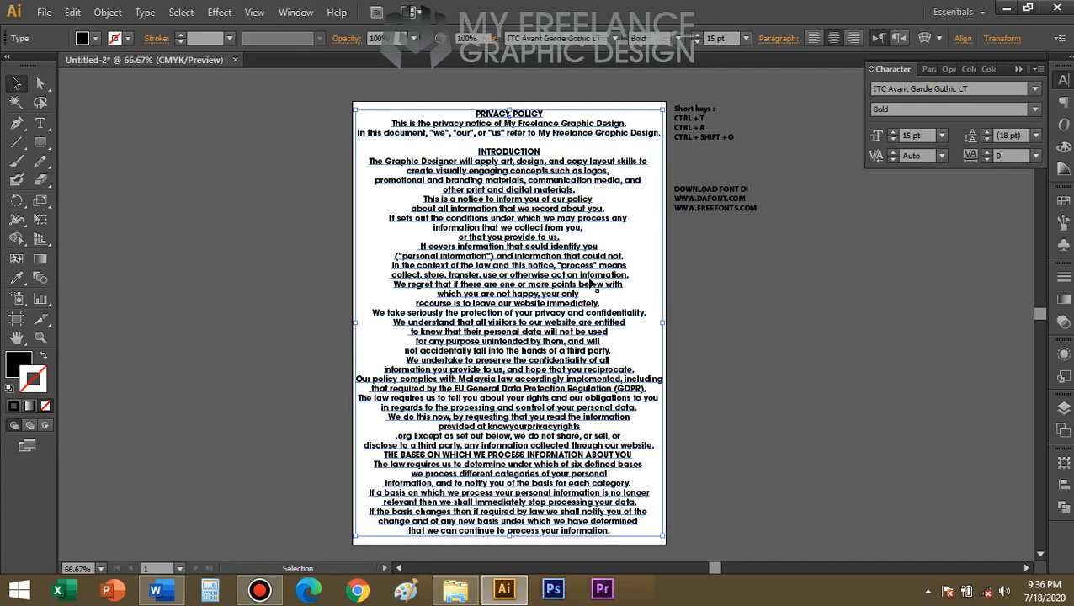
{"action": "left_click", "coordinate": [714, 260]}
{"action": "key", "text": "ctrl+z"}
Convert all text in the document, including the two notes beside the artboard, to outlines and deselect it.
{"action": "scroll", "coordinate": [696, 269], "scroll_direction": "down", "scroll_amount": 8, "text": "alt"}
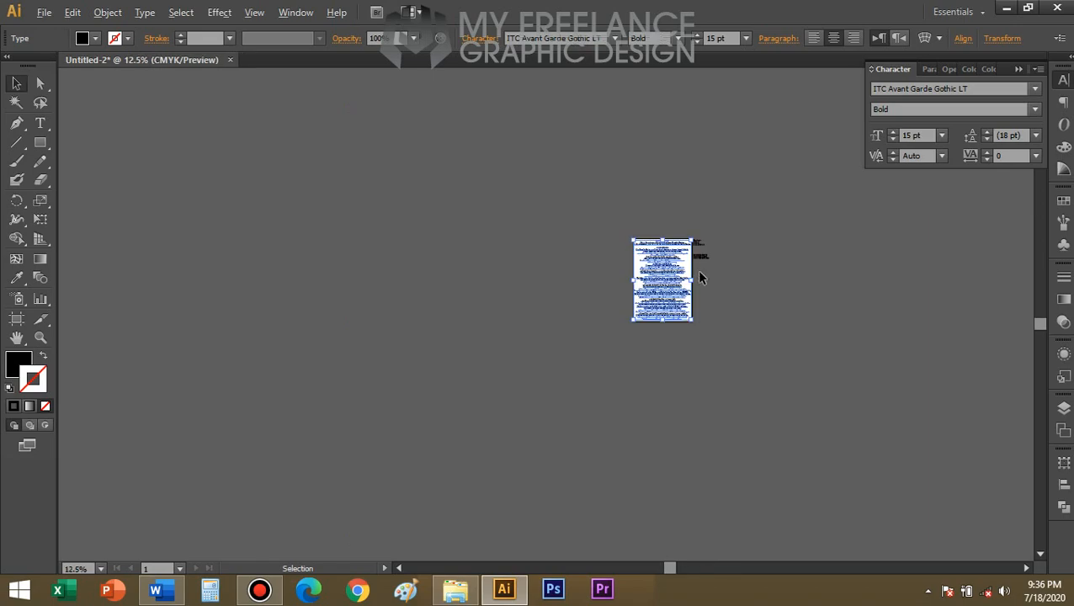
{"action": "scroll", "coordinate": [556, 289], "scroll_direction": "up", "scroll_amount": 5}
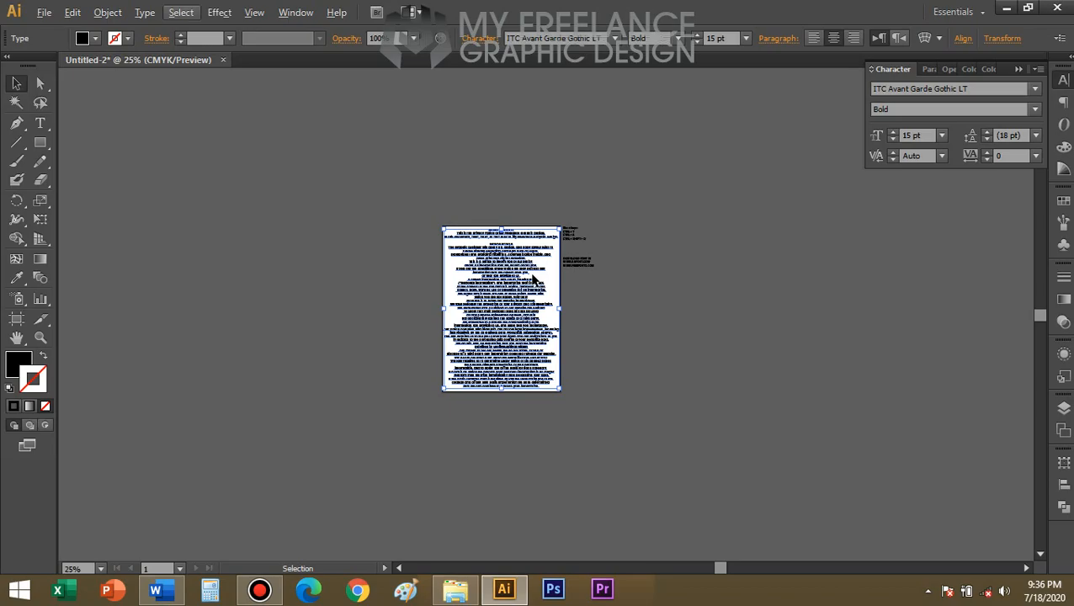
{"action": "scroll", "coordinate": [531, 272], "scroll_direction": "up", "scroll_amount": 3, "text": "alt"}
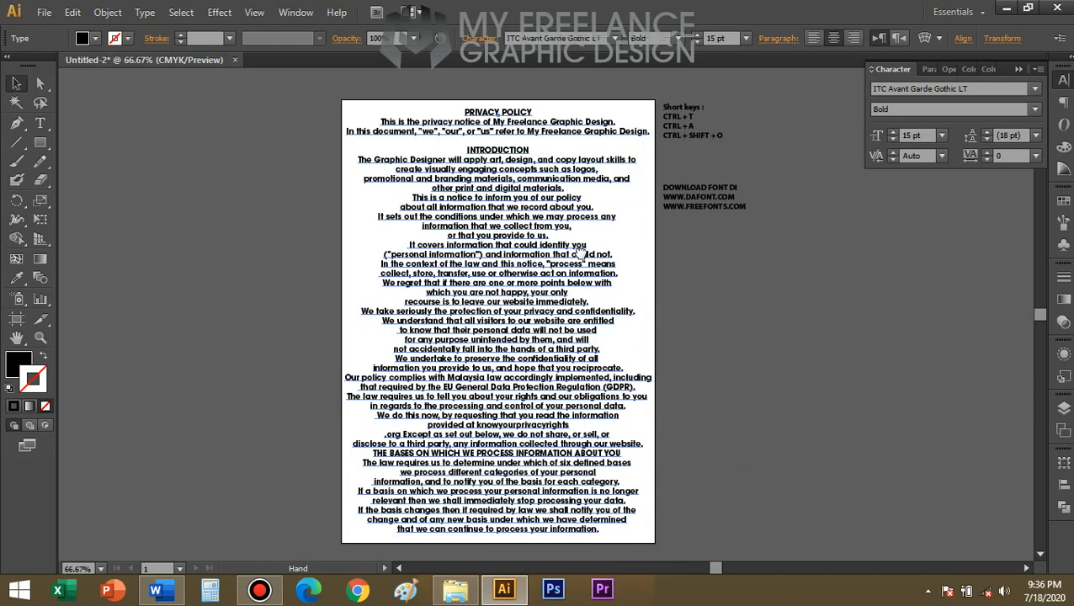
{"action": "left_click", "coordinate": [752, 256]}
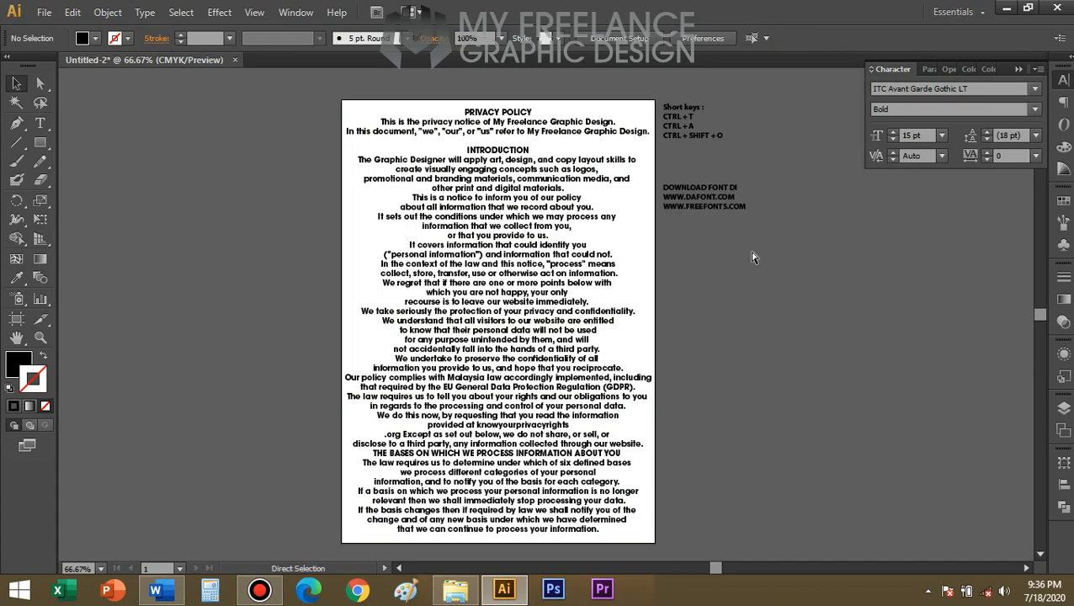
{"action": "key", "text": "ctrl+a"}
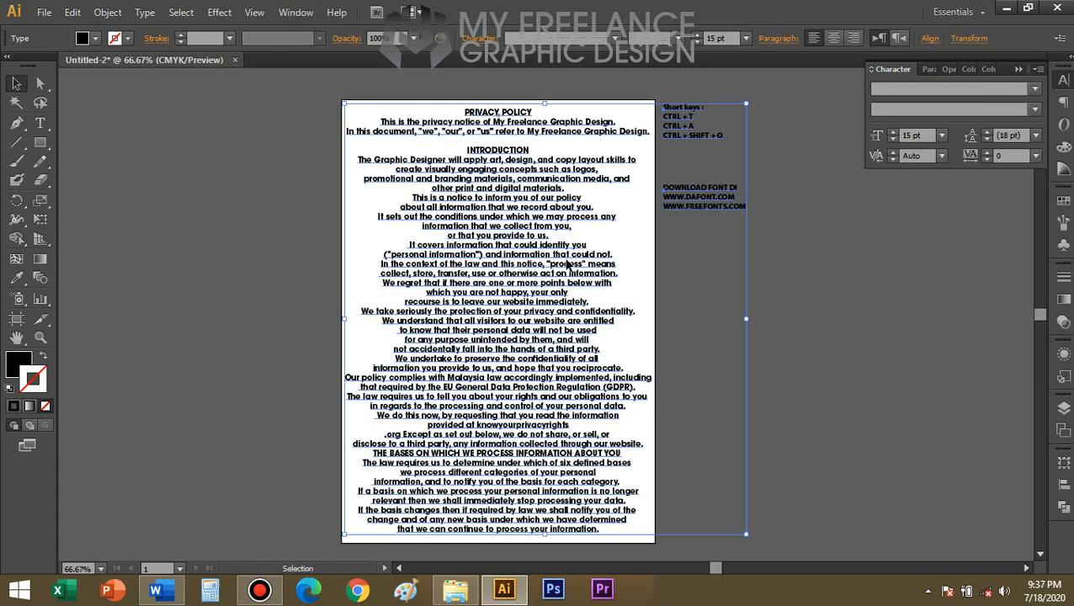
{"action": "key", "text": "ctrl+shift+o"}
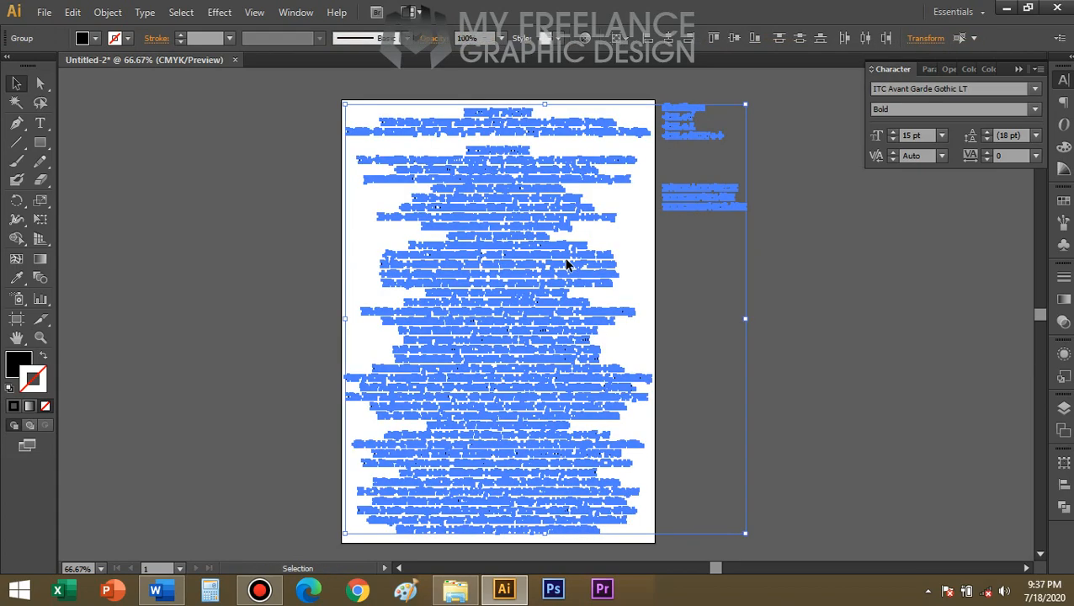
{"action": "left_click", "coordinate": [788, 301]}
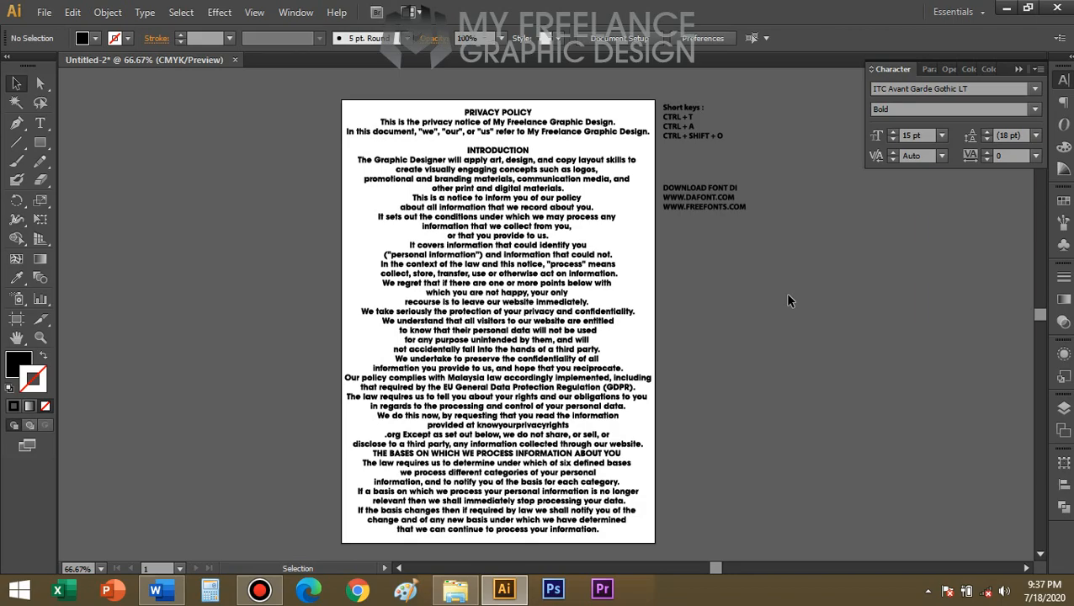
{"action": "key", "text": "ctrl"}
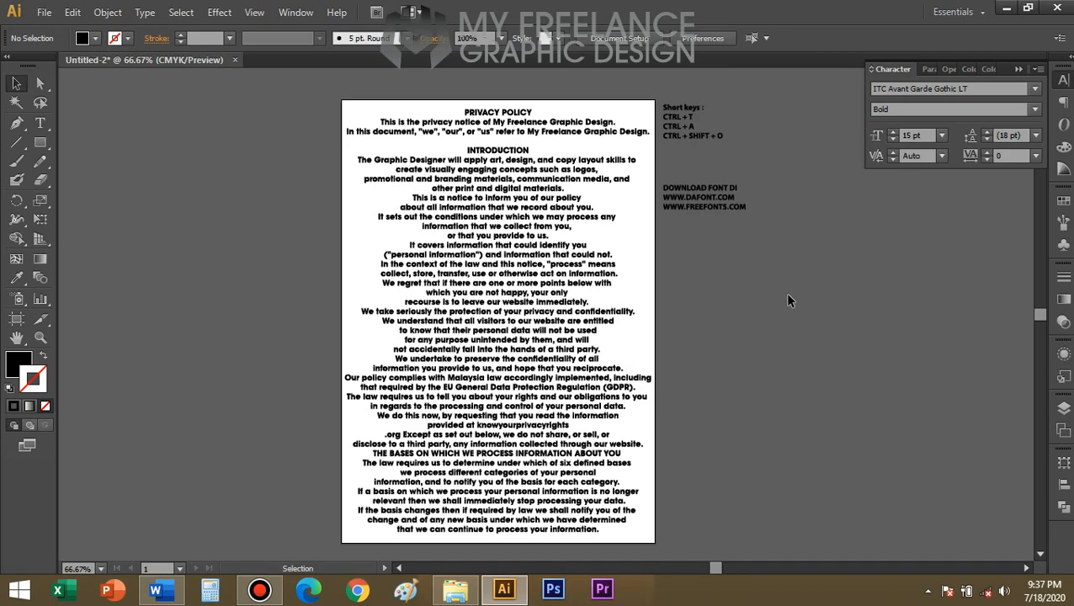